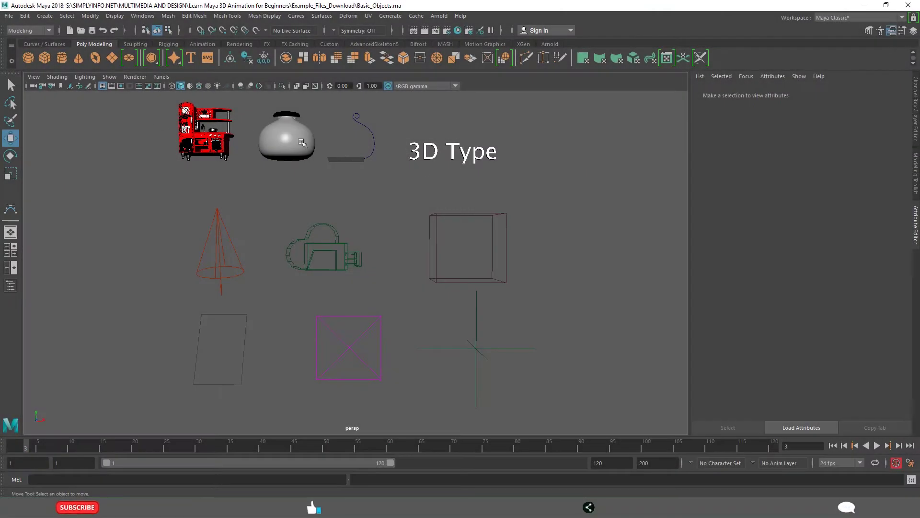
# Select the models, curve and 3D text together, followed by the light and camera, clearing the selection after each group
pyautogui.moveTo(514, 185); pyautogui.dragTo(516, 186)
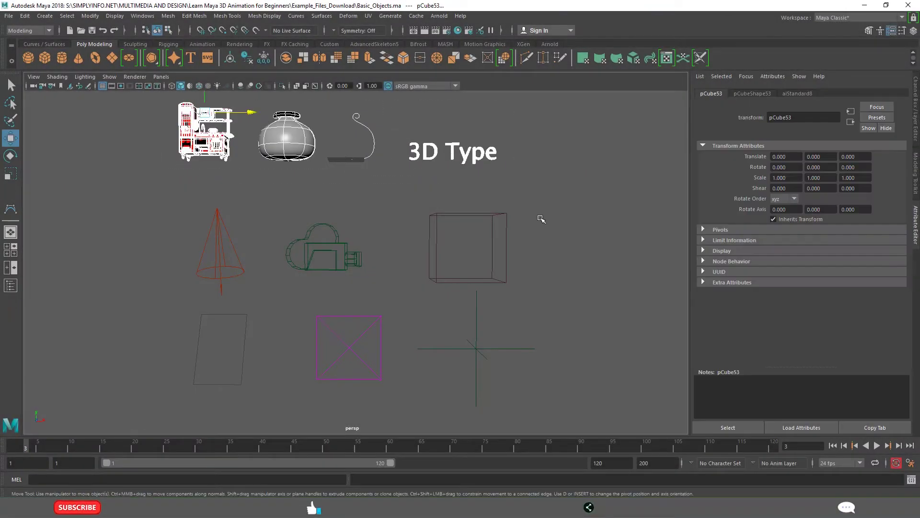
pyautogui.click(560, 226)
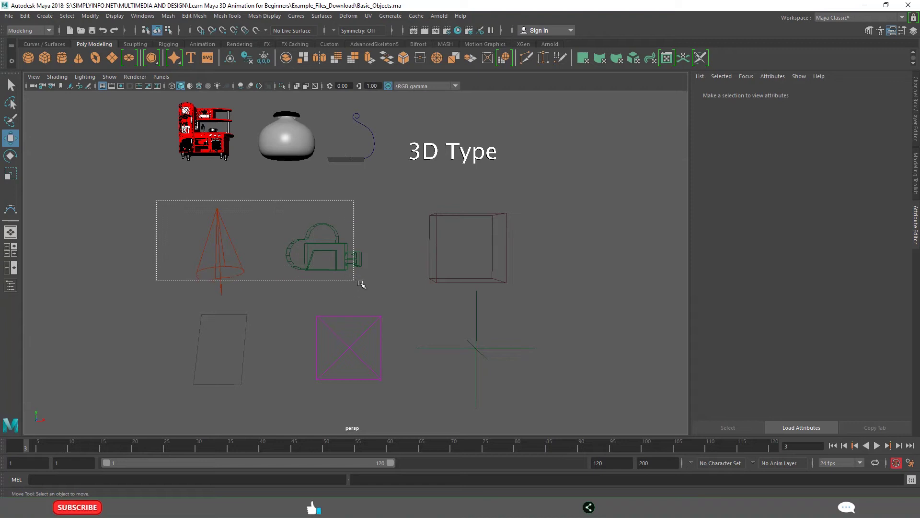
pyautogui.moveTo(382, 294); pyautogui.dragTo(383, 294)
pyautogui.click(539, 285)
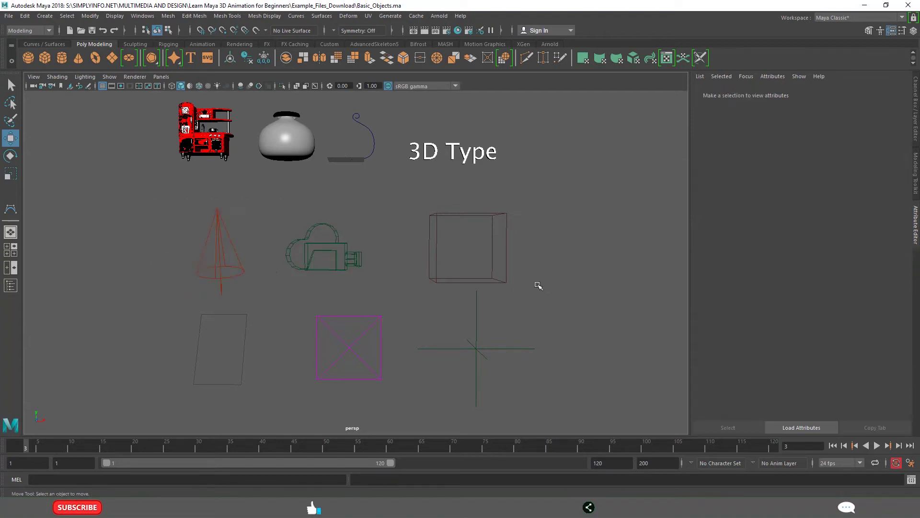
# Select the light, camera, locator, construction plane and magenta image plane in turn, finishing with nothing selected
pyautogui.click(221, 256)
pyautogui.click(348, 241)
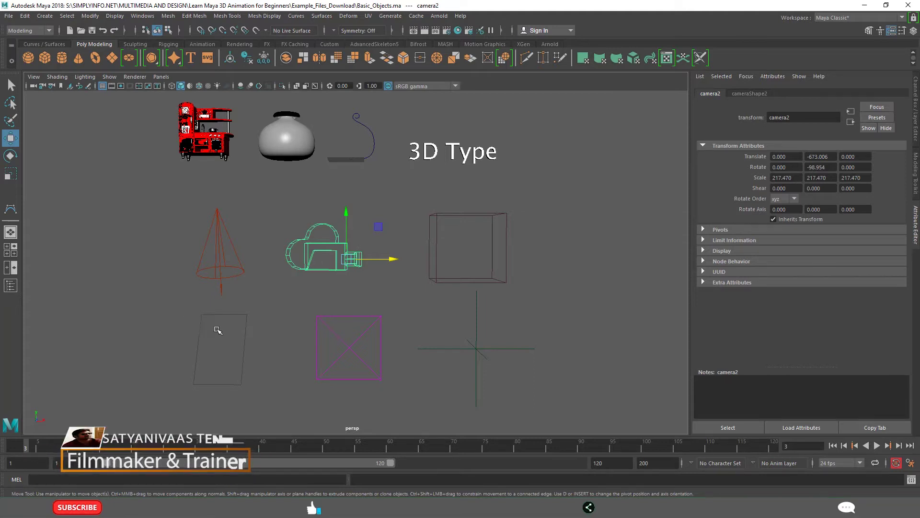
pyautogui.moveTo(550, 327); pyautogui.dragTo(446, 383)
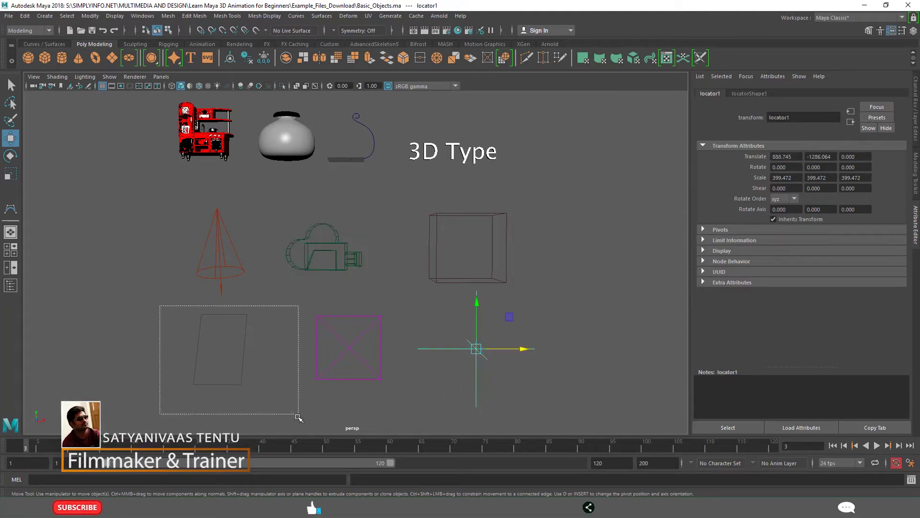
pyautogui.moveTo(298, 417); pyautogui.dragTo(299, 415)
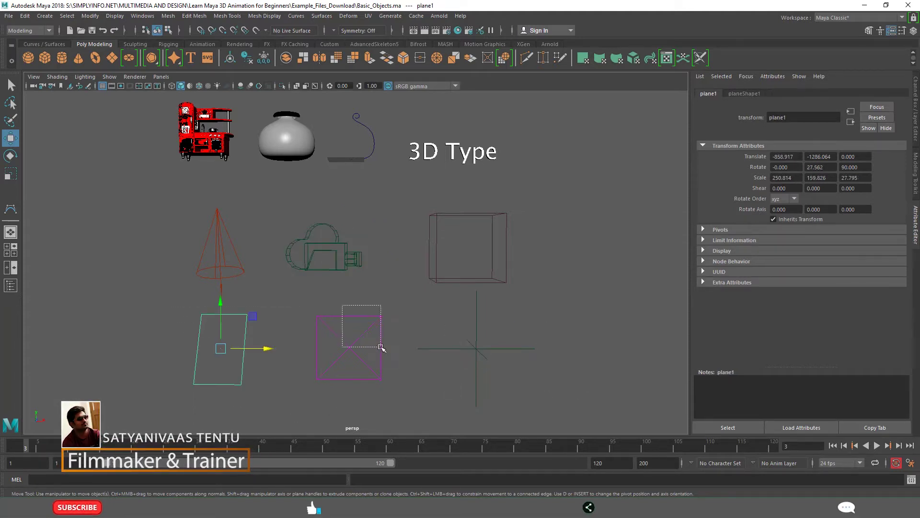
pyautogui.moveTo(382, 348); pyautogui.dragTo(382, 347)
pyautogui.click(526, 319)
# Examine the red kitchen model up close and review the available polygon primitive types
pyautogui.keyDown('alt'); pyautogui.moveTo(328, 205); pyautogui.dragTo(370, 312, button='middle'); pyautogui.keyUp('alt')
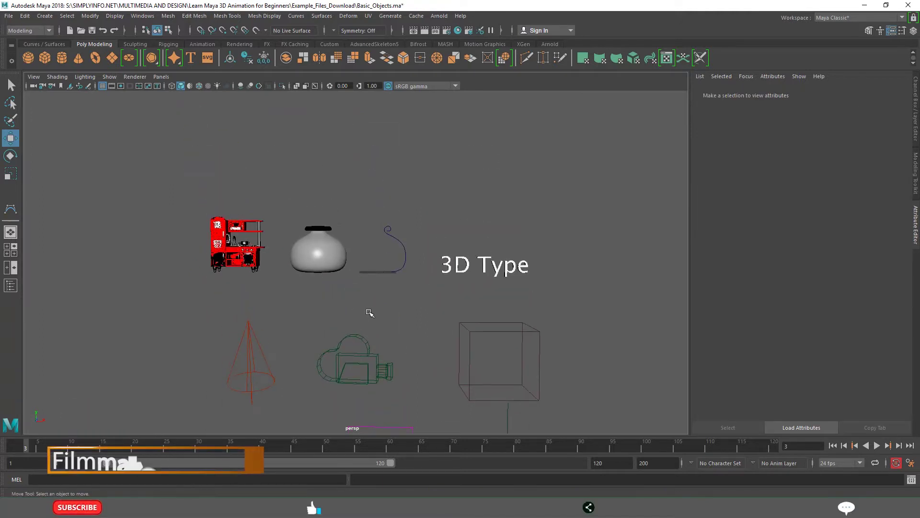
pyautogui.scroll(5, 369, 313)
pyautogui.keyDown('alt'); pyautogui.moveTo(387, 314); pyautogui.dragTo(415, 349); pyautogui.keyUp('alt')
pyautogui.keyDown('alt'); pyautogui.moveTo(479, 357); pyautogui.dragTo(444, 319, button='middle'); pyautogui.keyUp('alt')
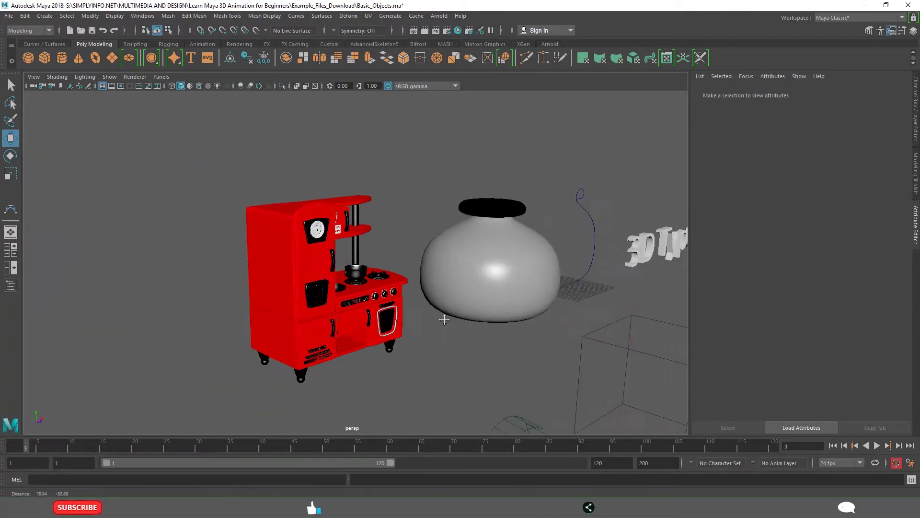
pyautogui.scroll(5, 468, 332)
pyautogui.keyDown('alt'); pyautogui.moveTo(444, 319); pyautogui.dragTo(478, 358); pyautogui.keyUp('alt')
pyautogui.scroll(-4, 469, 356)
pyautogui.click(45, 15)
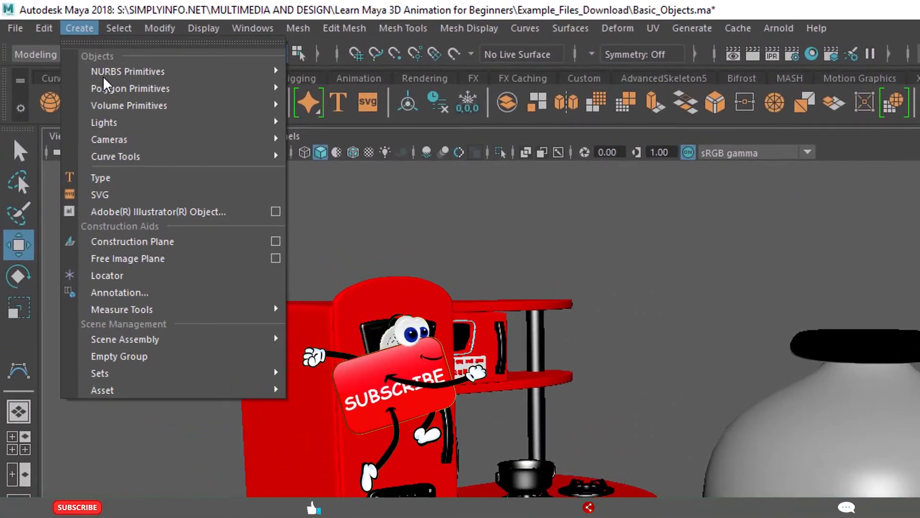
pyautogui.moveTo(169, 90)
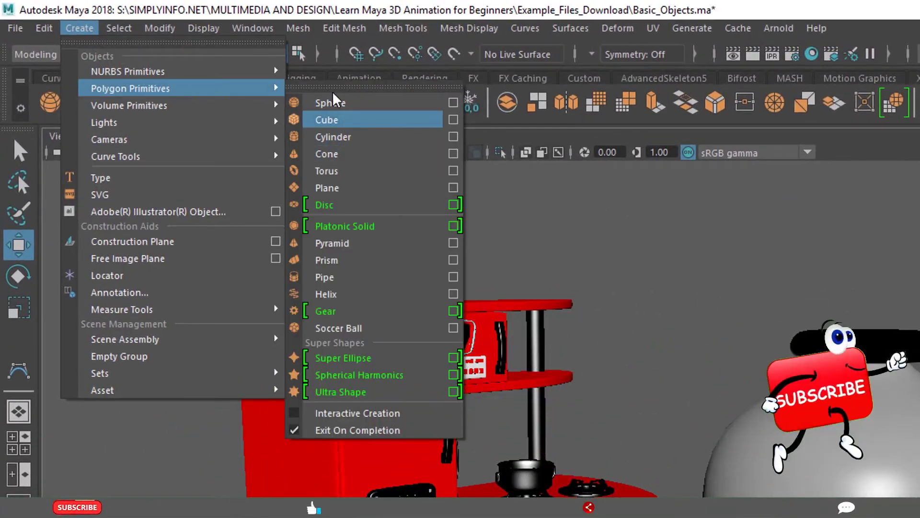
pyautogui.click(651, 337)
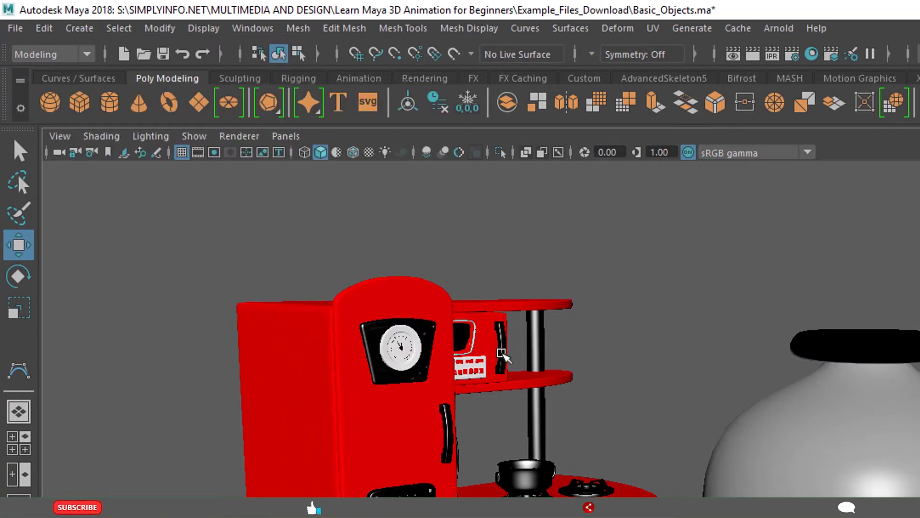
# Select the kitchen model's countertop mesh, inspect its wireframe from several angles, and clear the selection
pyautogui.click(619, 494)
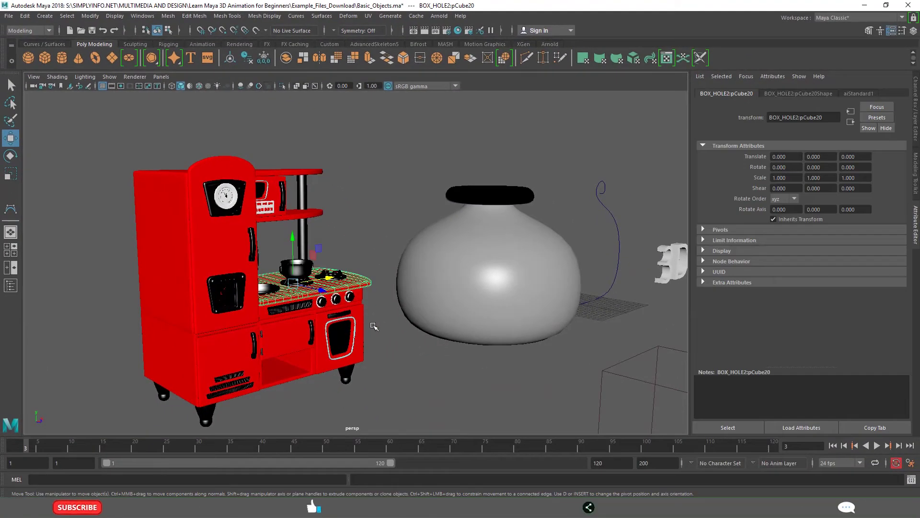
pyautogui.scroll(5, 373, 326)
pyautogui.keyDown('alt'); pyautogui.moveTo(349, 319); pyautogui.dragTo(429, 302, button='middle'); pyautogui.keyUp('alt')
pyautogui.scroll(4, 428, 303)
pyautogui.scroll(-6, 438, 315)
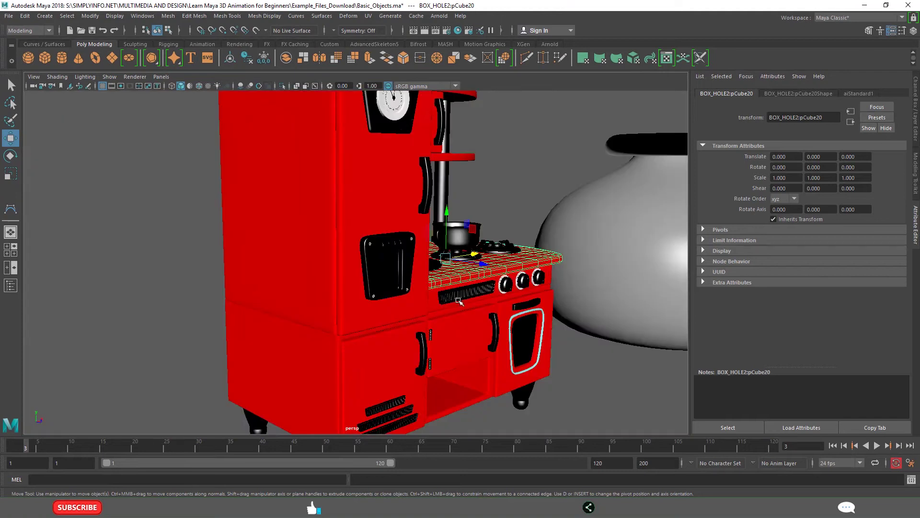
pyautogui.keyDown('alt'); pyautogui.moveTo(459, 300); pyautogui.dragTo(292, 334); pyautogui.keyUp('alt')
pyautogui.keyDown('alt'); pyautogui.moveTo(243, 316); pyautogui.dragTo(396, 252, button='middle'); pyautogui.keyUp('alt')
pyautogui.keyDown('alt'); pyautogui.moveTo(259, 269); pyautogui.dragTo(483, 331, button='middle'); pyautogui.keyUp('alt')
pyautogui.scroll(3, 407, 336)
pyautogui.keyDown('alt'); pyautogui.moveTo(399, 344); pyautogui.dragTo(381, 283, button='middle'); pyautogui.keyUp('alt')
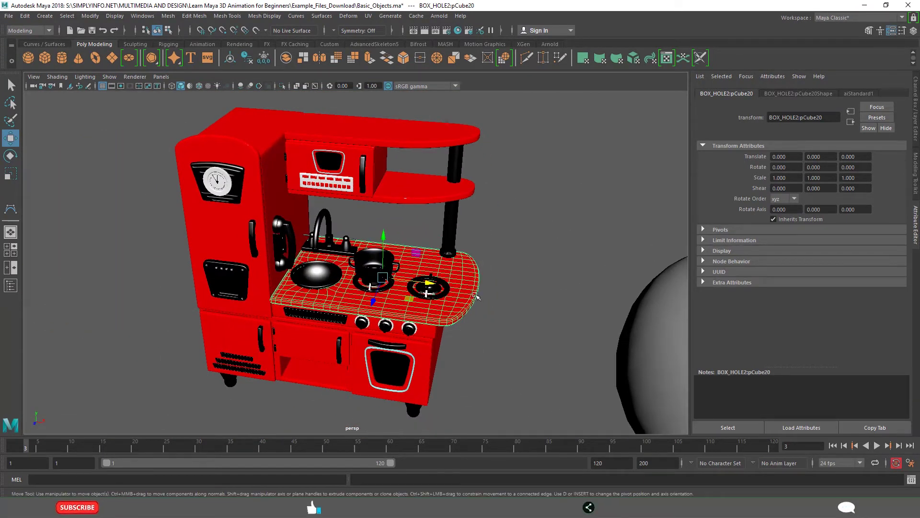
pyautogui.click(534, 258)
# Select the grey revolved vase and examine its surface lines up close
pyautogui.keyDown('alt'); pyautogui.moveTo(376, 262); pyautogui.dragTo(476, 225); pyautogui.keyUp('alt')
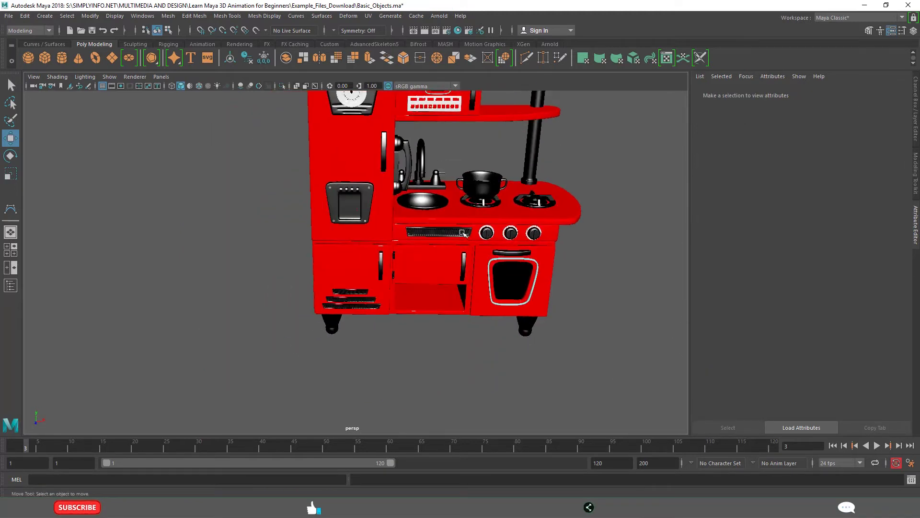
pyautogui.keyDown('alt'); pyautogui.moveTo(476, 225); pyautogui.dragTo(366, 277, button='middle'); pyautogui.keyUp('alt')
pyautogui.keyDown('alt'); pyautogui.moveTo(477, 241); pyautogui.dragTo(245, 221, button='middle'); pyautogui.keyUp('alt')
pyautogui.scroll(-2, 452, 292)
pyautogui.click(453, 293)
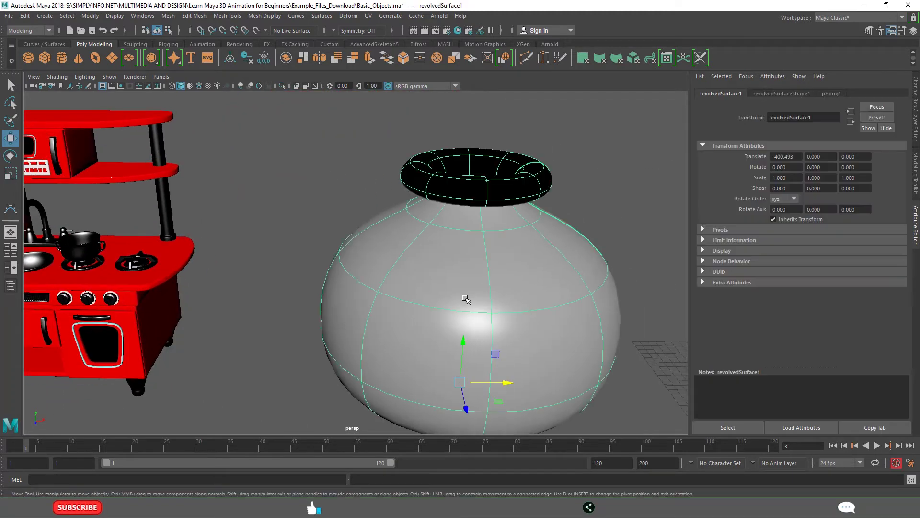
pyautogui.scroll(-4, 487, 286)
pyautogui.keyDown('alt'); pyautogui.moveTo(490, 275); pyautogui.dragTo(464, 274, button='middle'); pyautogui.keyUp('alt')
pyautogui.scroll(5, 464, 274)
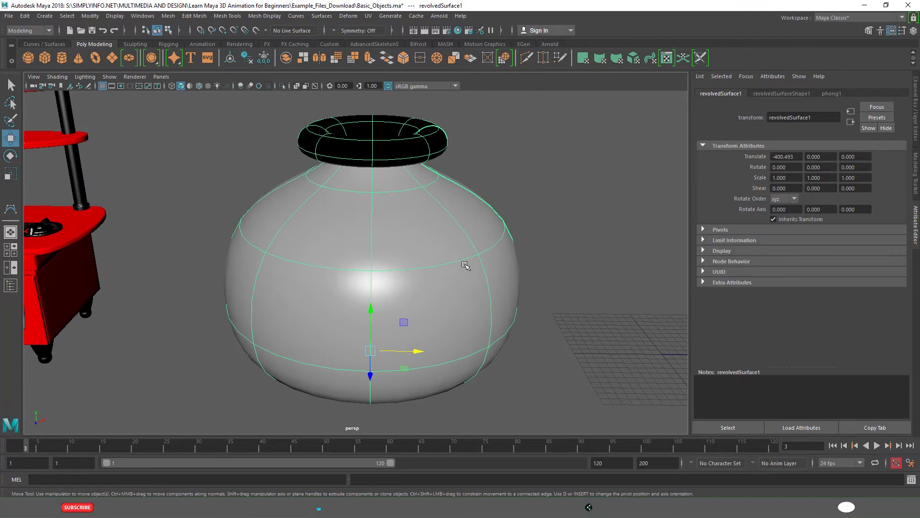
# Switch the vase to Control Vertex mode and try selecting a region of its control points
pyautogui.moveTo(372, 194); pyautogui.dragTo(313, 204, button='right')
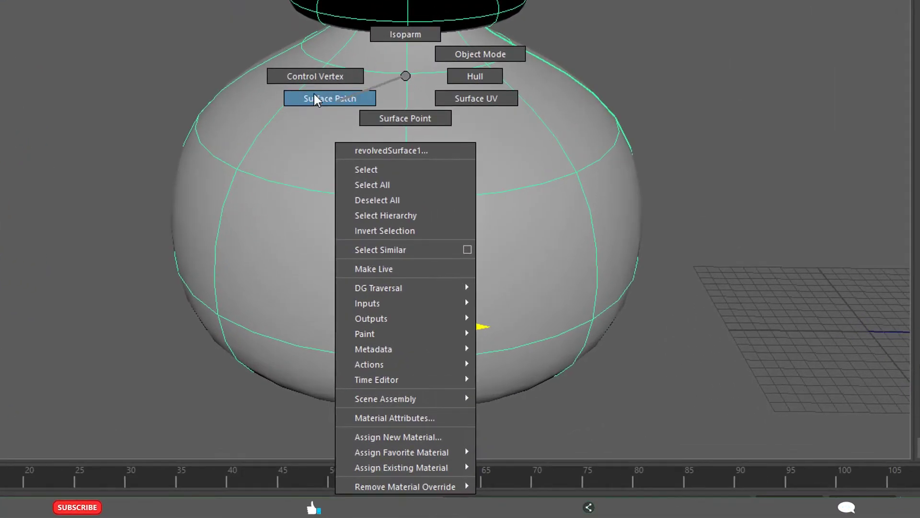
pyautogui.moveTo(314, 93); pyautogui.dragTo(331, 84, button='right')
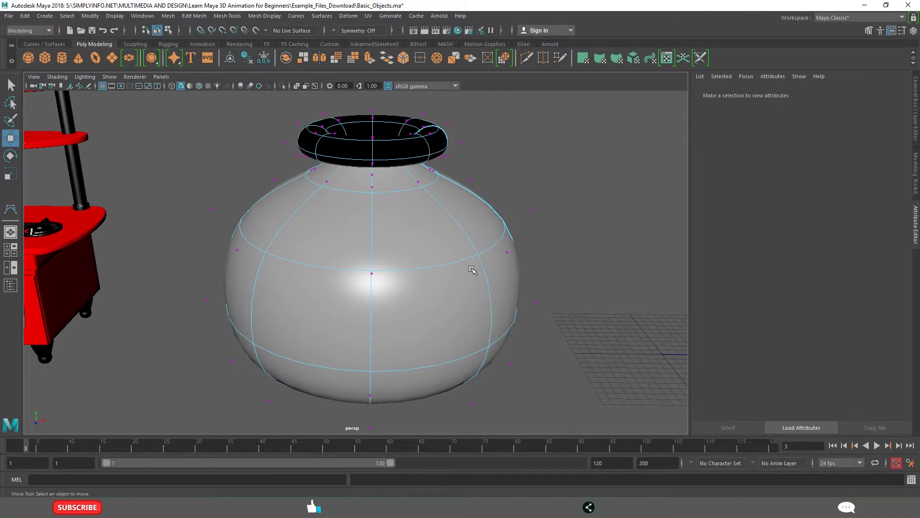
pyautogui.scroll(-3, 422, 287)
pyautogui.keyDown('alt'); pyautogui.moveTo(422, 288); pyautogui.dragTo(422, 272); pyautogui.keyUp('alt')
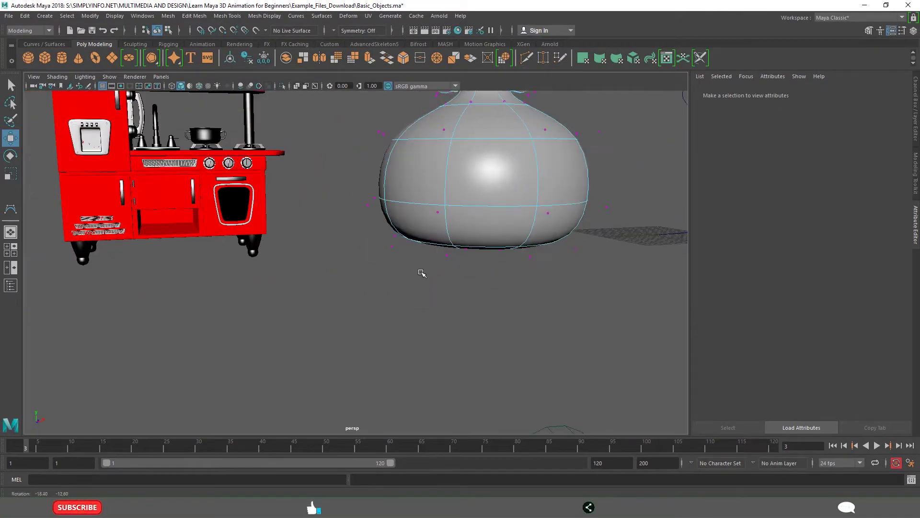
pyautogui.keyDown('alt'); pyautogui.moveTo(510, 239); pyautogui.dragTo(464, 312, button='middle'); pyautogui.keyUp('alt')
pyautogui.moveTo(500, 225); pyautogui.dragTo(577, 354)
pyautogui.click(566, 232)
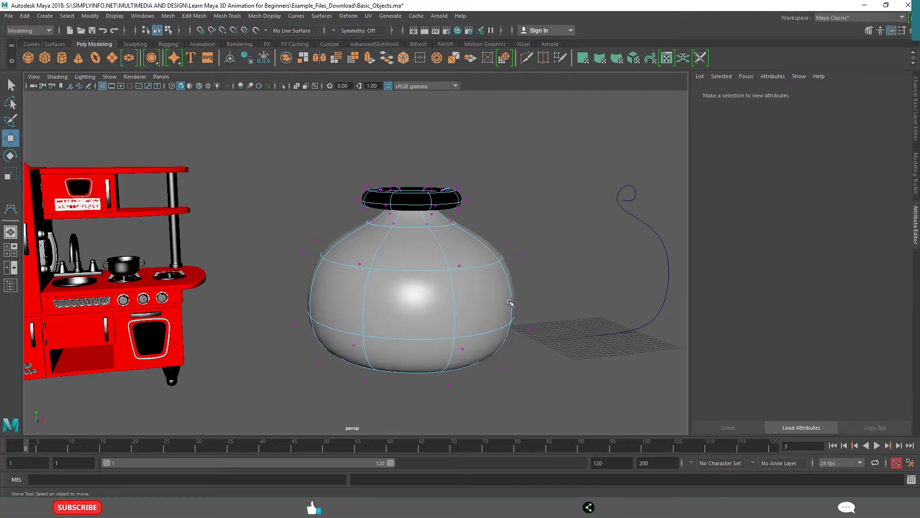
# Inspect the vase's control vertices from different distances and return the vase to Object Mode
pyautogui.keyDown('alt'); pyautogui.moveTo(517, 302); pyautogui.dragTo(470, 274); pyautogui.keyUp('alt')
pyautogui.keyDown('alt'); pyautogui.moveTo(470, 274); pyautogui.dragTo(492, 275, button='right'); pyautogui.keyUp('alt')
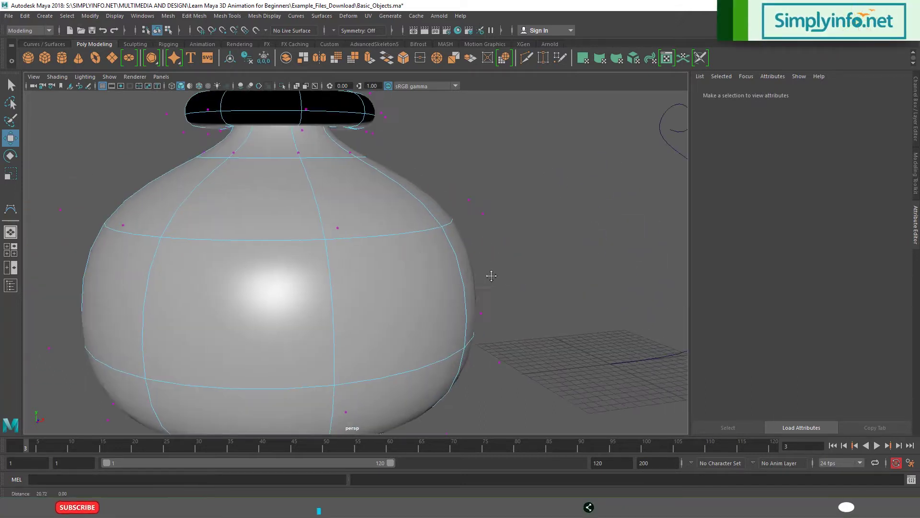
pyautogui.keyDown('alt'); pyautogui.moveTo(491, 276); pyautogui.dragTo(446, 277, button='middle'); pyautogui.keyUp('alt')
pyautogui.scroll(-5, 487, 282)
pyautogui.scroll(3, 452, 279)
pyautogui.keyDown('alt'); pyautogui.moveTo(381, 278); pyautogui.dragTo(422, 274, button='middle'); pyautogui.keyUp('alt')
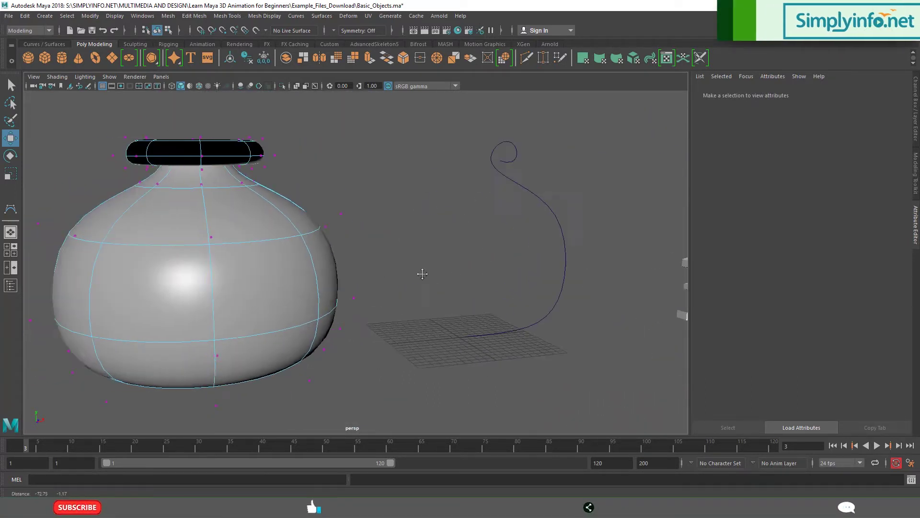
pyautogui.keyDown('alt'); pyautogui.moveTo(422, 274); pyautogui.dragTo(461, 277, button='right'); pyautogui.keyUp('alt')
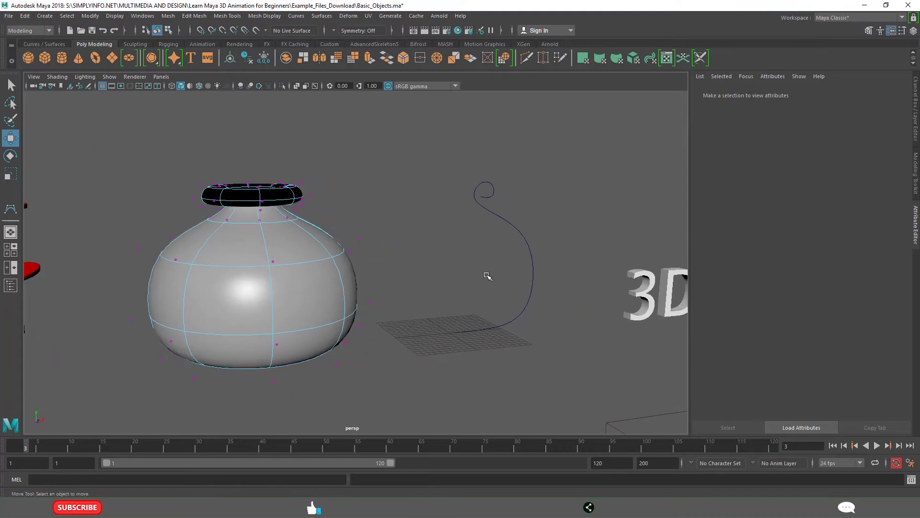
pyautogui.moveTo(343, 249); pyautogui.dragTo(390, 235, button='right')
pyautogui.click(488, 253)
# Select the spiral curve and review the curve tools available for drawing such curves
pyautogui.click(518, 225)
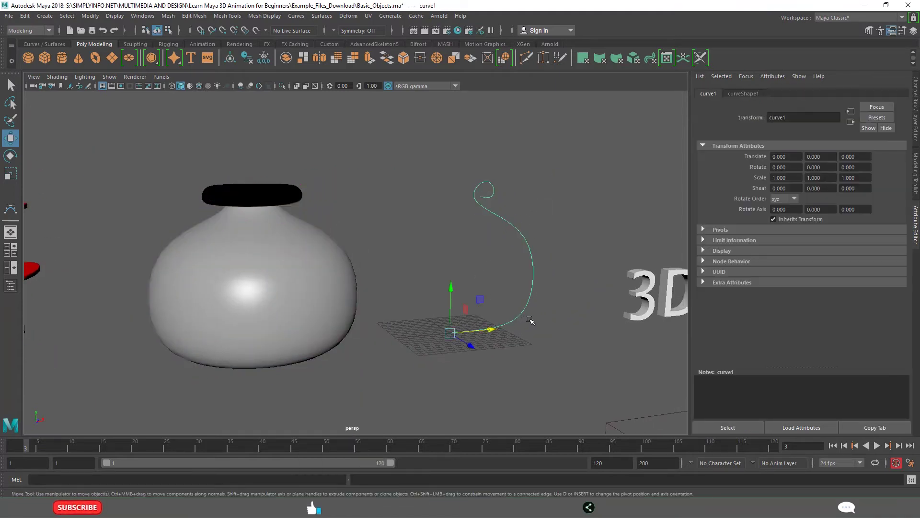
pyautogui.click(45, 16)
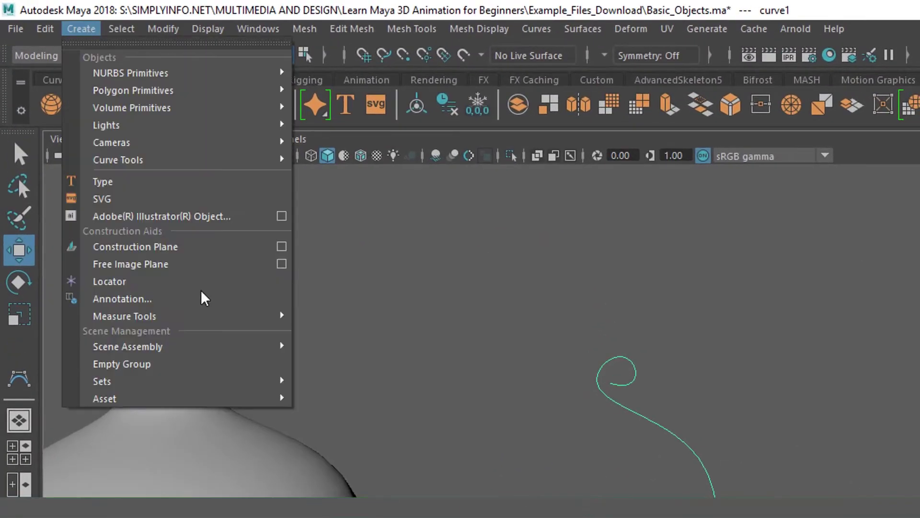
pyautogui.moveTo(201, 163)
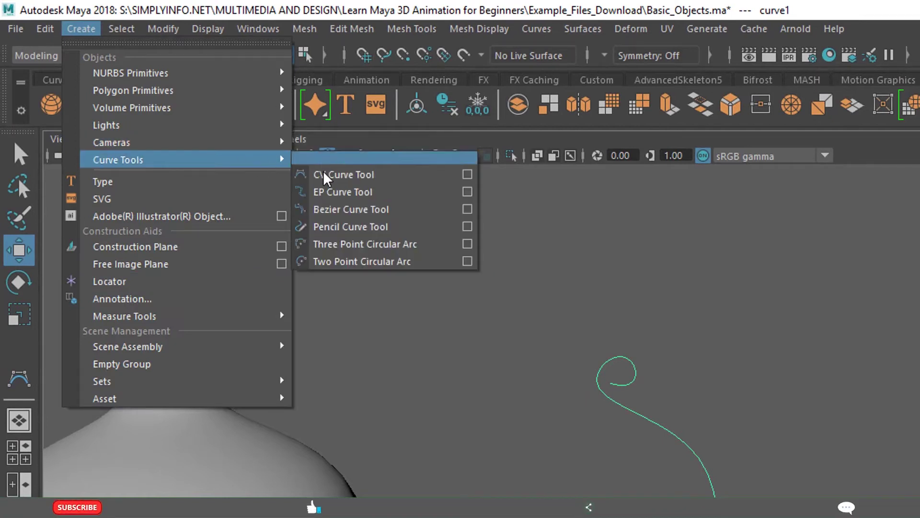
pyautogui.click(749, 407)
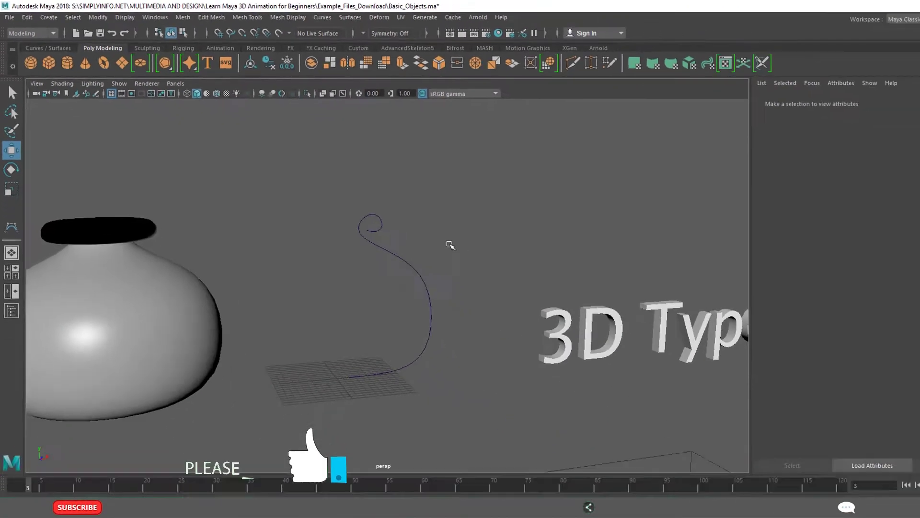
pyautogui.click(431, 336)
# Select the 3D Type text mesh, review the creation options including Type, and clear the selection
pyautogui.scroll(-5, 432, 338)
pyautogui.keyDown('alt'); pyautogui.moveTo(433, 337); pyautogui.dragTo(447, 317, button='middle'); pyautogui.keyUp('alt')
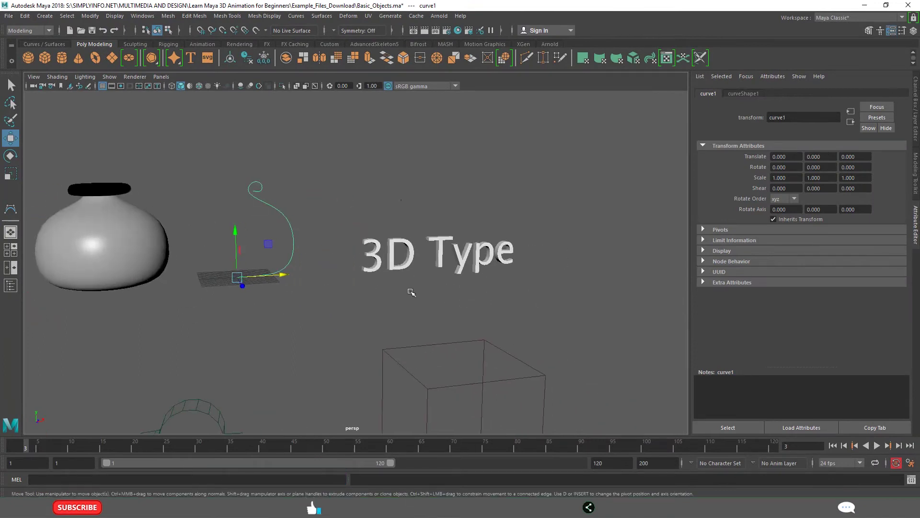
pyautogui.keyDown('alt'); pyautogui.moveTo(411, 291); pyautogui.dragTo(376, 311, button='middle'); pyautogui.keyUp('alt')
pyautogui.click(374, 272)
pyautogui.click(45, 17)
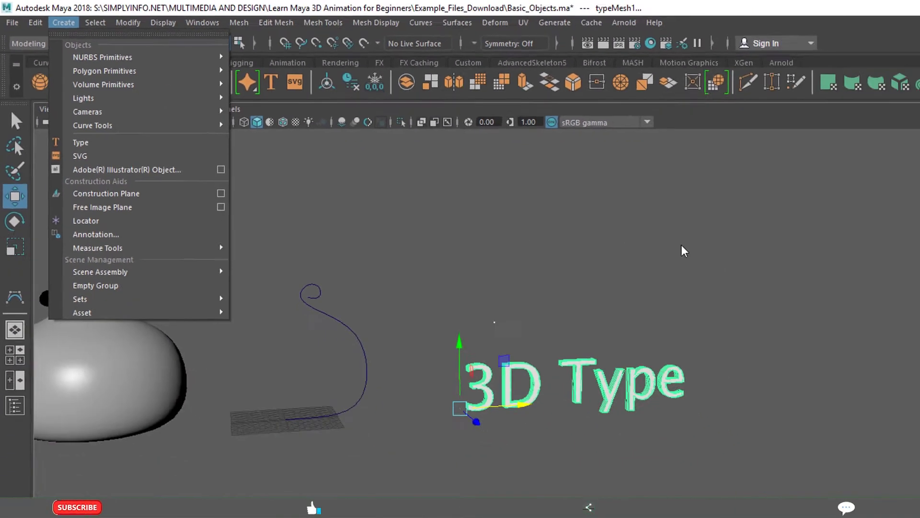
pyautogui.click(684, 250)
# Select the cone-shaped light, the camera and the large wireframe box in turn to point out each object type
pyautogui.scroll(-4, 424, 291)
pyautogui.keyDown('alt'); pyautogui.moveTo(284, 249); pyautogui.dragTo(378, 242, button='middle'); pyautogui.keyUp('alt')
pyautogui.scroll(2, 350, 259)
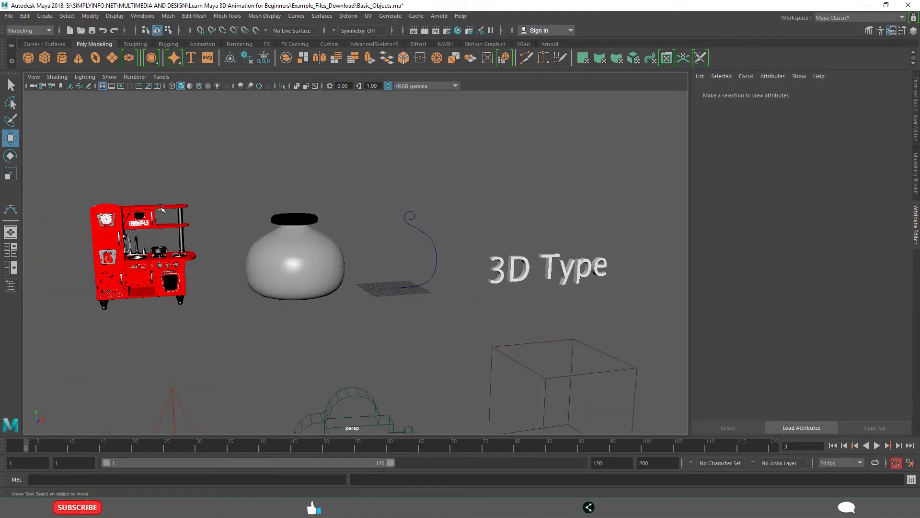
pyautogui.scroll(-3, 376, 283)
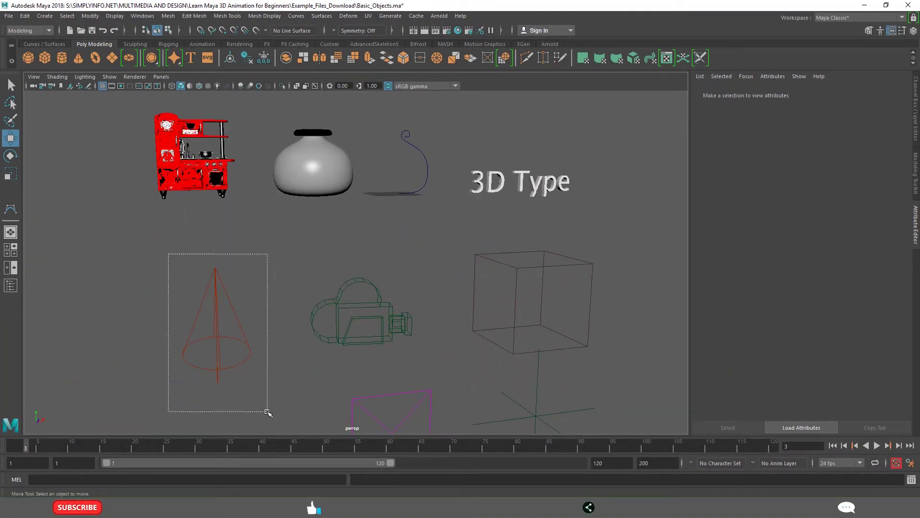
pyautogui.moveTo(267, 411); pyautogui.dragTo(267, 412)
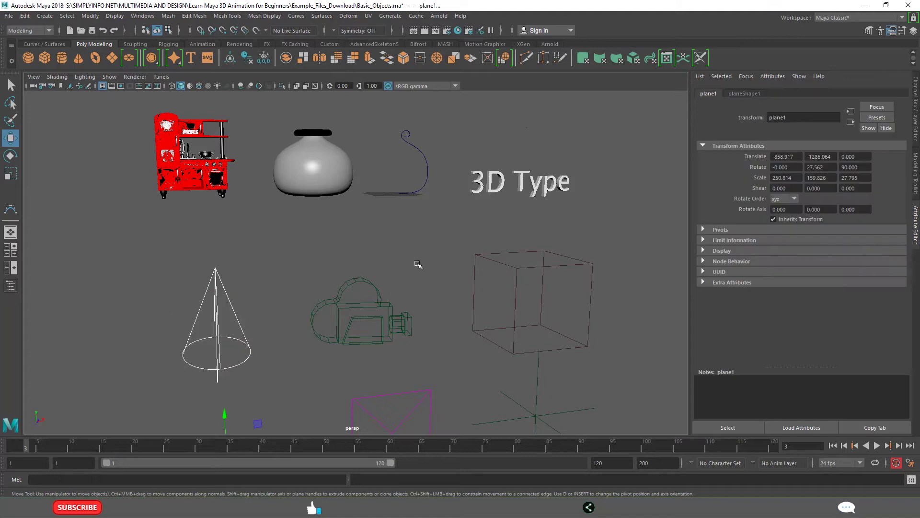
pyautogui.moveTo(417, 263); pyautogui.dragTo(322, 379)
pyautogui.moveTo(472, 315); pyautogui.dragTo(471, 314)
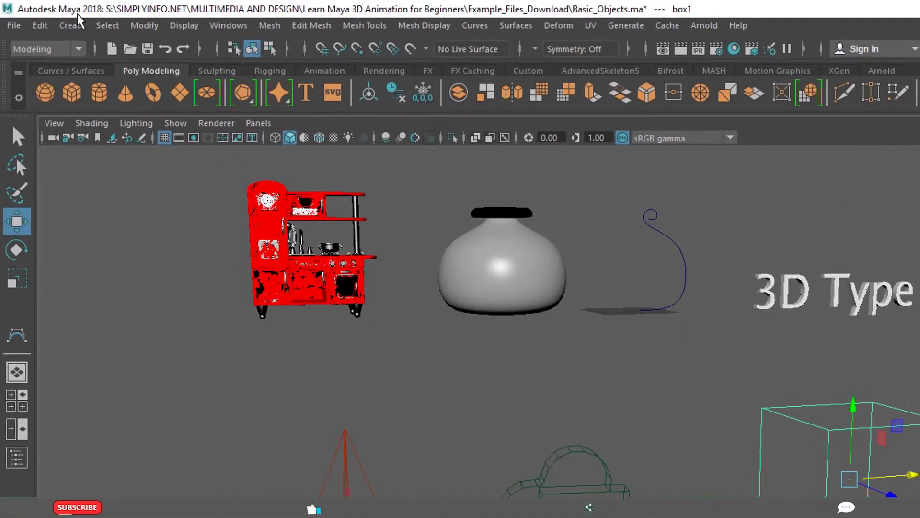
# Detach the list of Create commands as a floating window
pyautogui.click(45, 16)
pyautogui.click(116, 42)
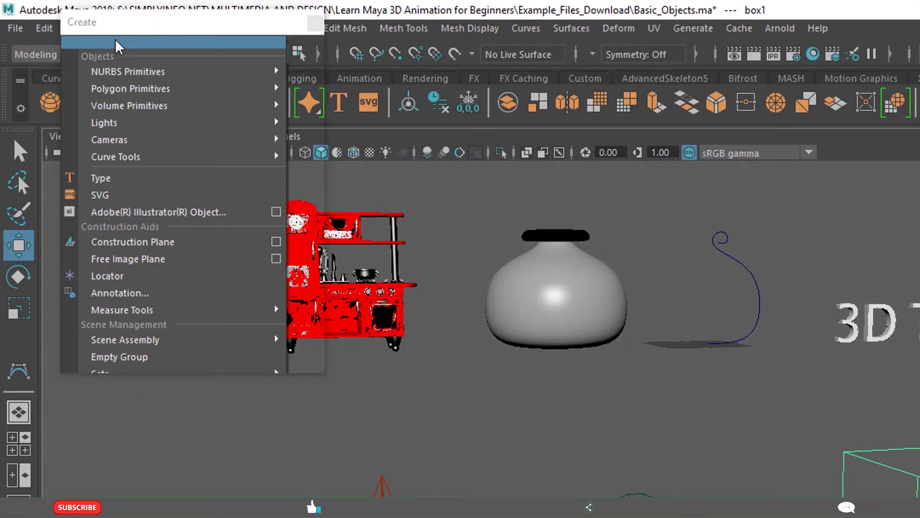
# Move the floating list of Create commands lower, clear of the top of the window
pyautogui.click(145, 27)
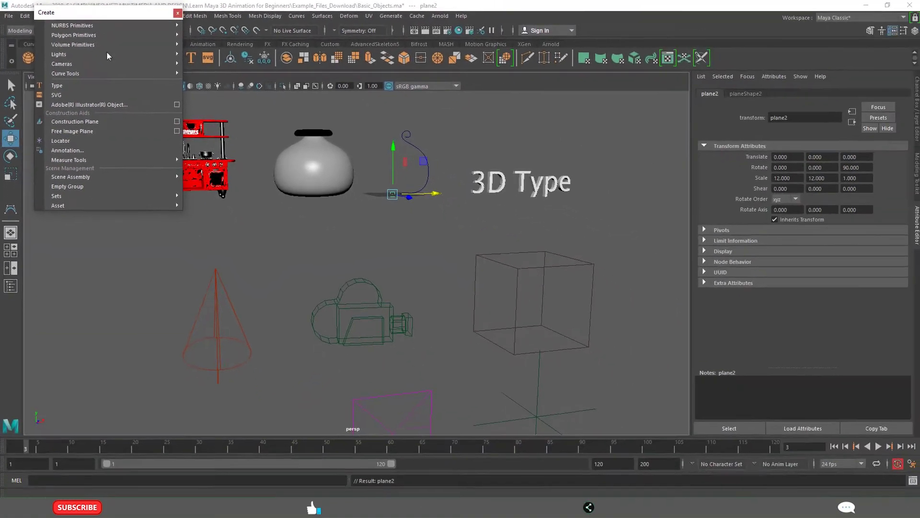
pyautogui.moveTo(145, 27); pyautogui.dragTo(146, 250)
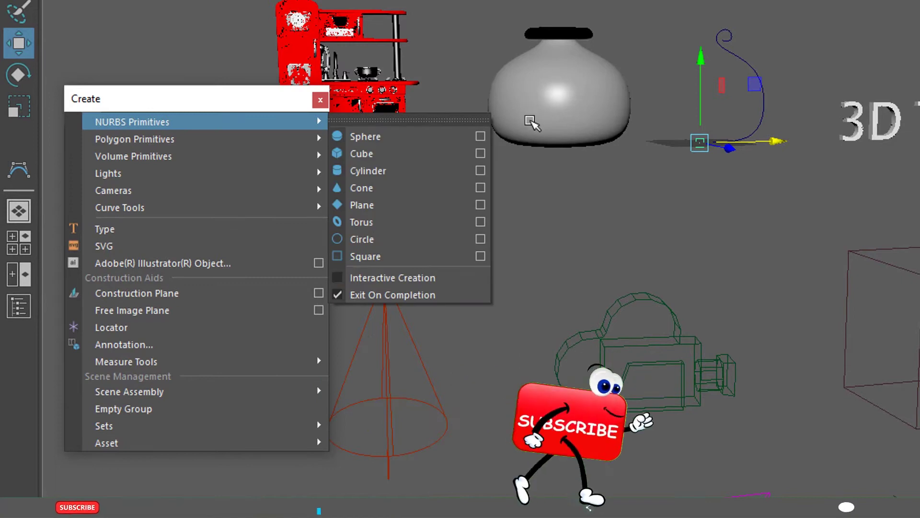
# Select the cone-shaped light, review the light types available for creation, and clear the selection
pyautogui.moveTo(307, 173)
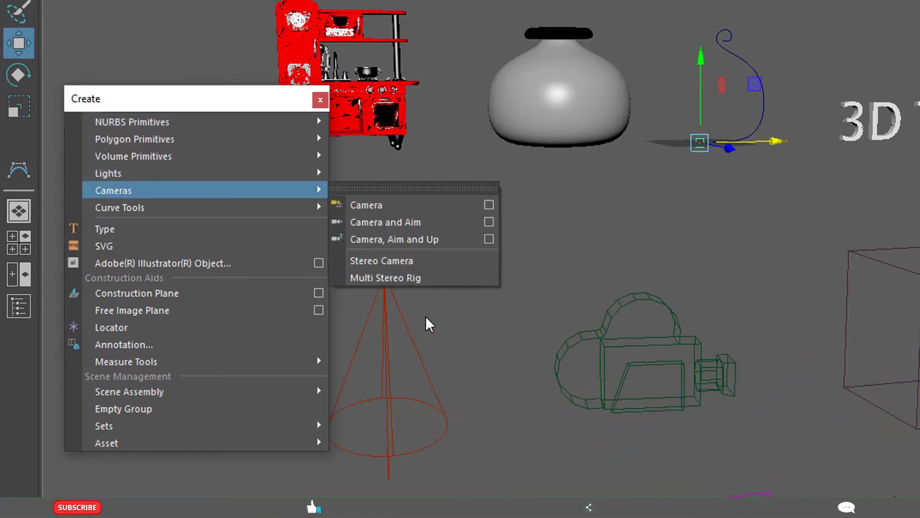
pyautogui.moveTo(412, 376); pyautogui.dragTo(423, 366)
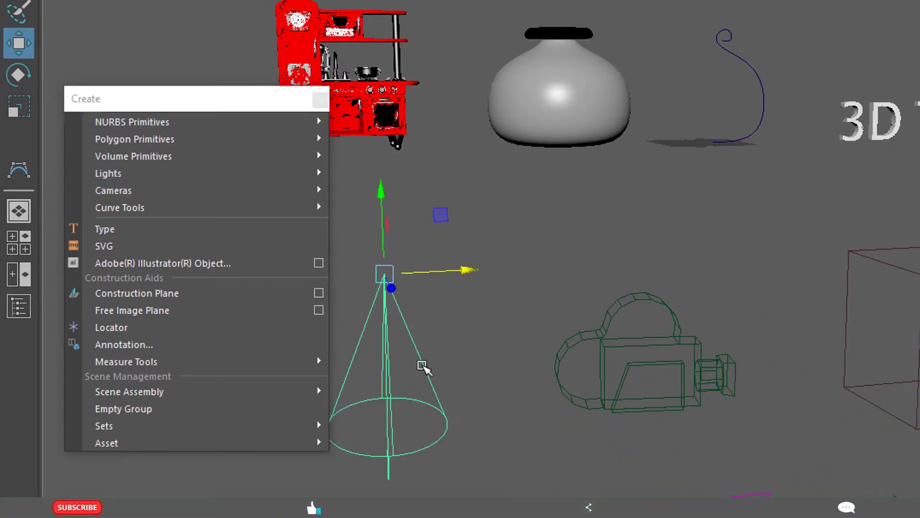
pyautogui.keyDown('alt'); pyautogui.moveTo(494, 425); pyautogui.dragTo(662, 424, button='middle'); pyautogui.keyUp('alt')
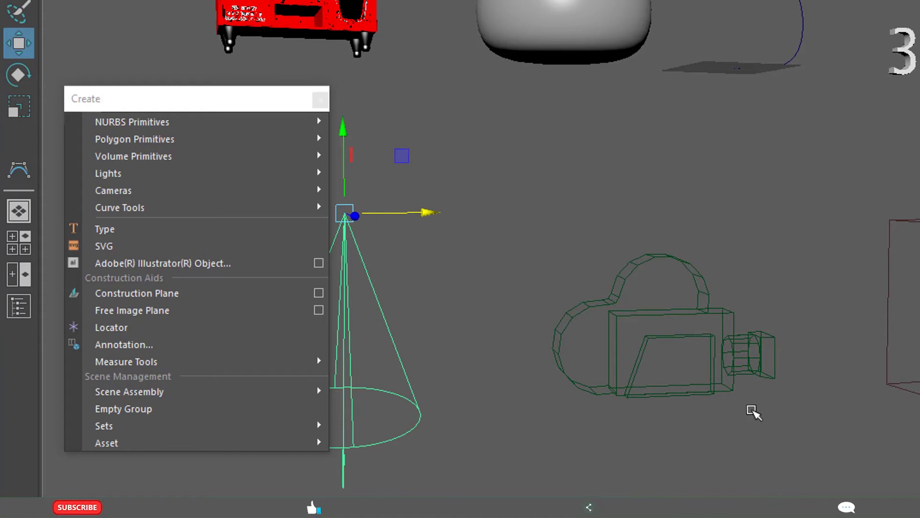
pyautogui.click(752, 413)
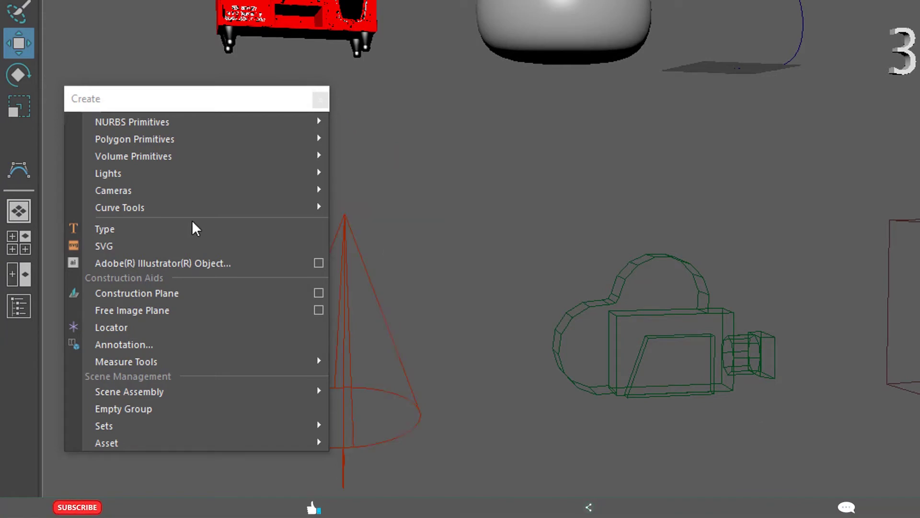
pyautogui.moveTo(106, 177)
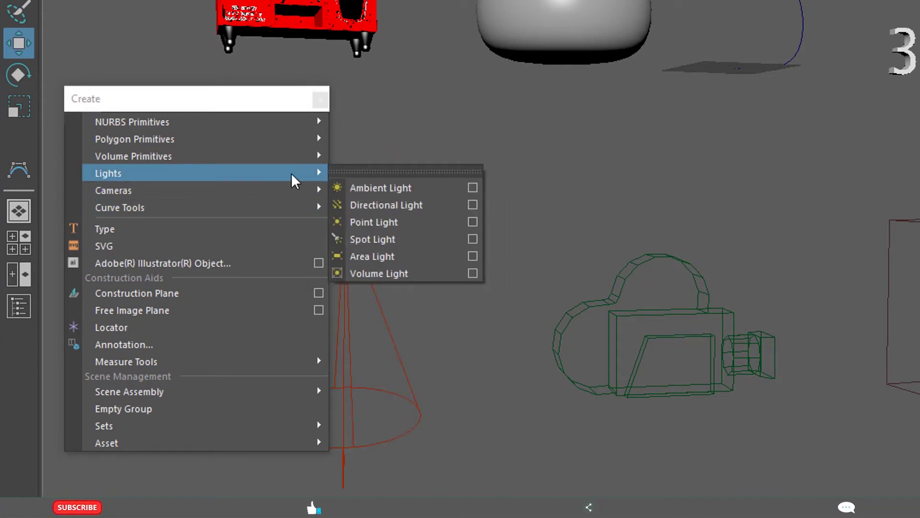
pyautogui.click(610, 188)
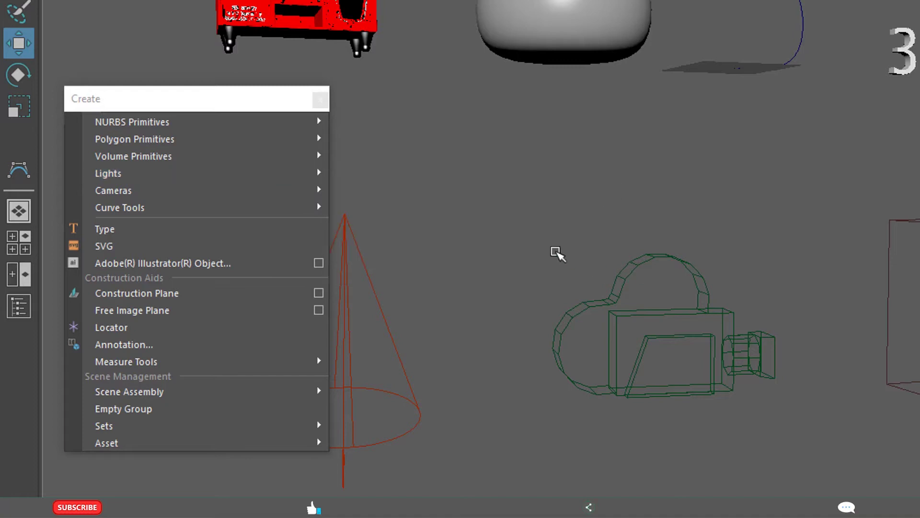
# Select the camera object, review the camera types available for creation, and clear the selection
pyautogui.moveTo(796, 437); pyautogui.dragTo(797, 438)
pyautogui.moveTo(214, 189)
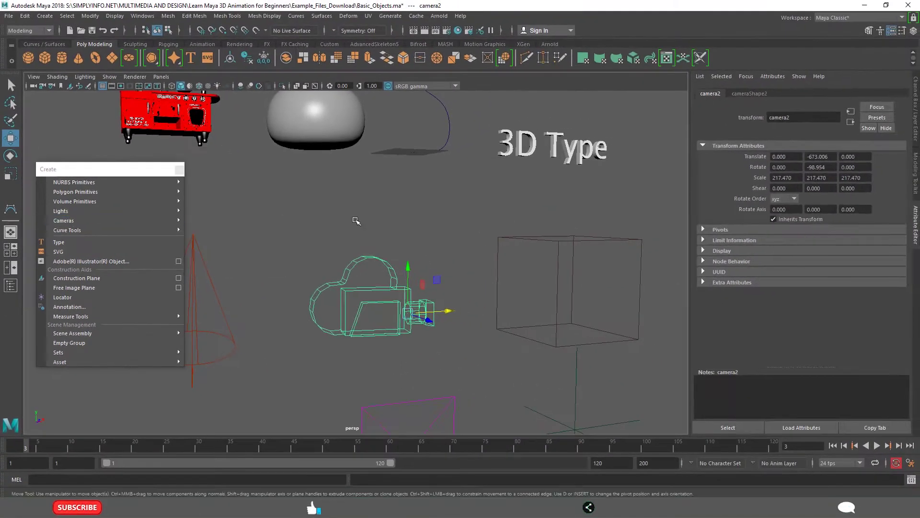
pyautogui.click(489, 218)
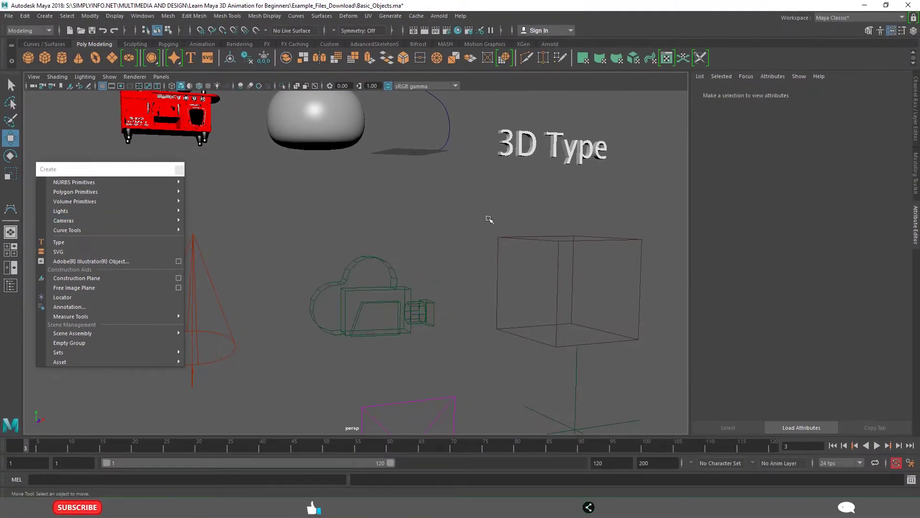
# Select the large wireframe box, review the volume primitives that produce such objects, and clear the selection
pyautogui.moveTo(489, 216); pyautogui.dragTo(664, 323)
pyautogui.moveTo(178, 202)
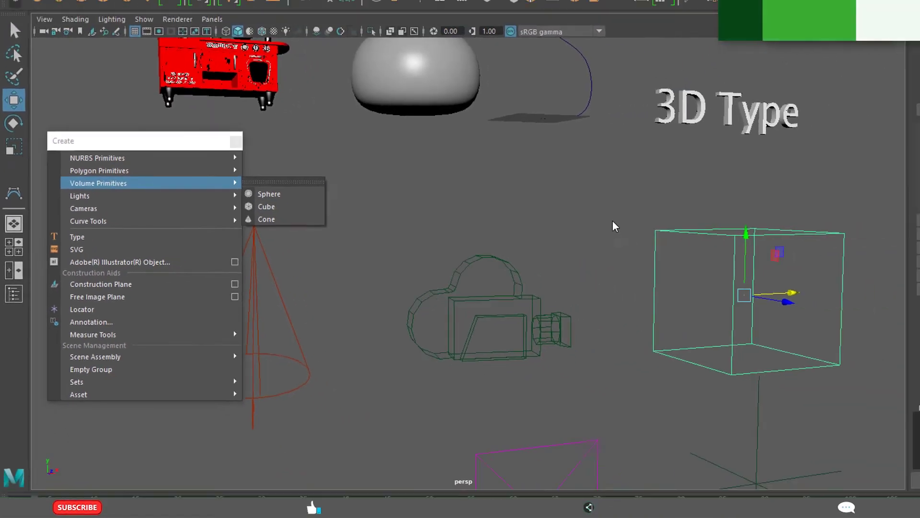
pyautogui.click(861, 202)
pyautogui.moveTo(482, 215); pyautogui.dragTo(663, 347)
pyautogui.click(441, 311)
# Select the tilted construction plane below the light, inspect it from several angles, and clear the selection
pyautogui.scroll(-5, 439, 314)
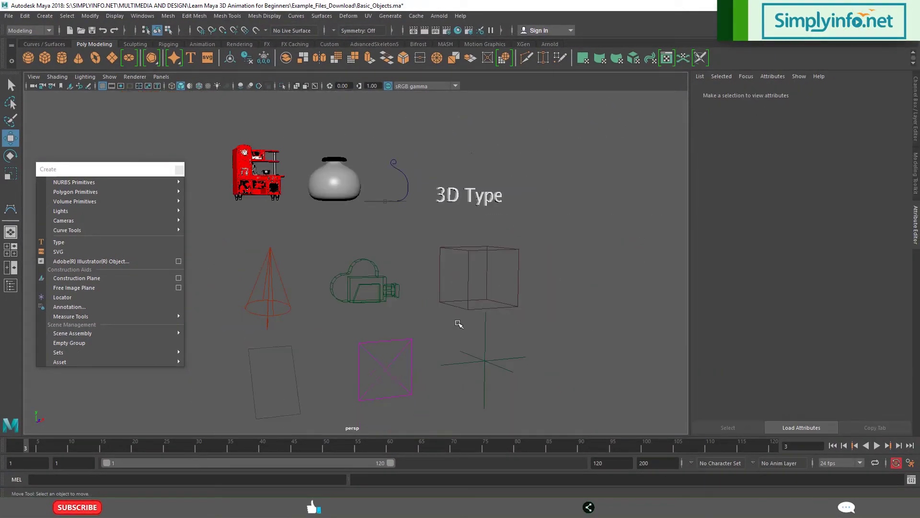
pyautogui.keyDown('alt'); pyautogui.moveTo(459, 323); pyautogui.dragTo(499, 275, button='middle'); pyautogui.keyUp('alt')
pyautogui.scroll(3, 499, 275)
pyautogui.keyDown('alt'); pyautogui.moveTo(541, 297); pyautogui.dragTo(481, 295, button='middle'); pyautogui.keyUp('alt')
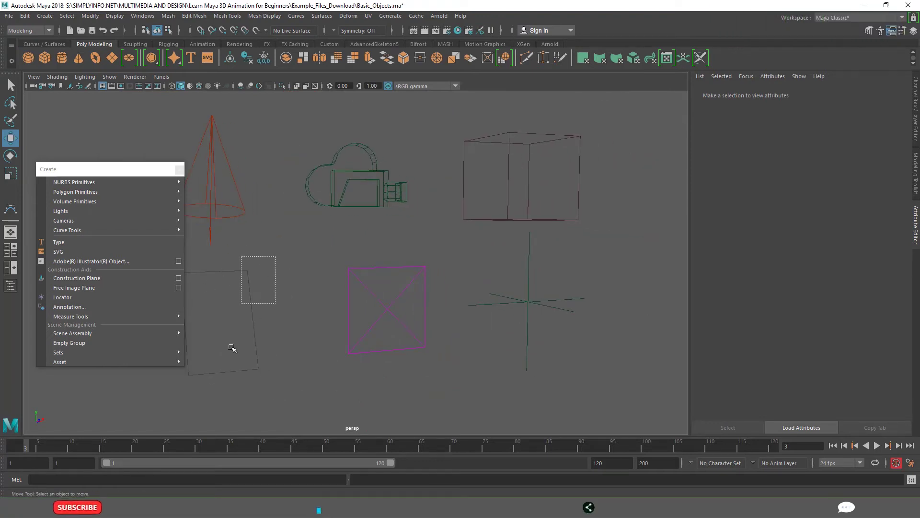
pyautogui.moveTo(232, 348); pyautogui.dragTo(220, 389)
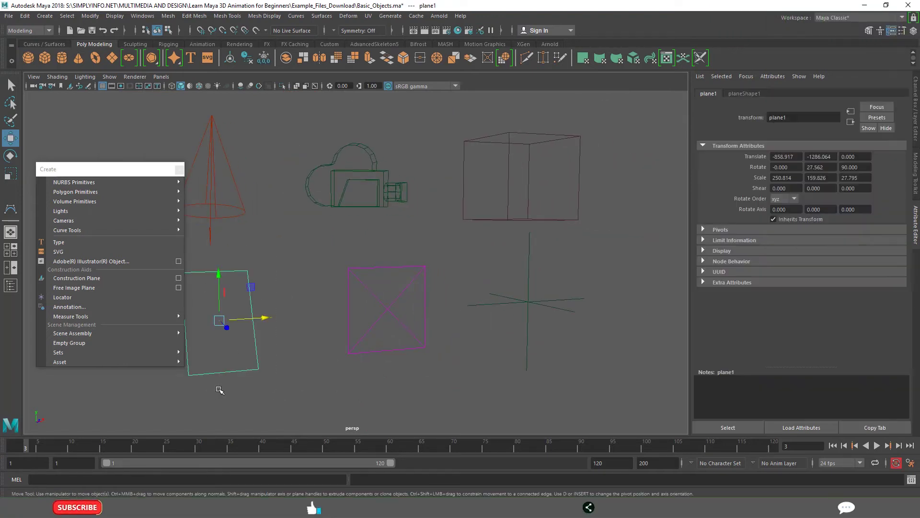
pyautogui.click(306, 393)
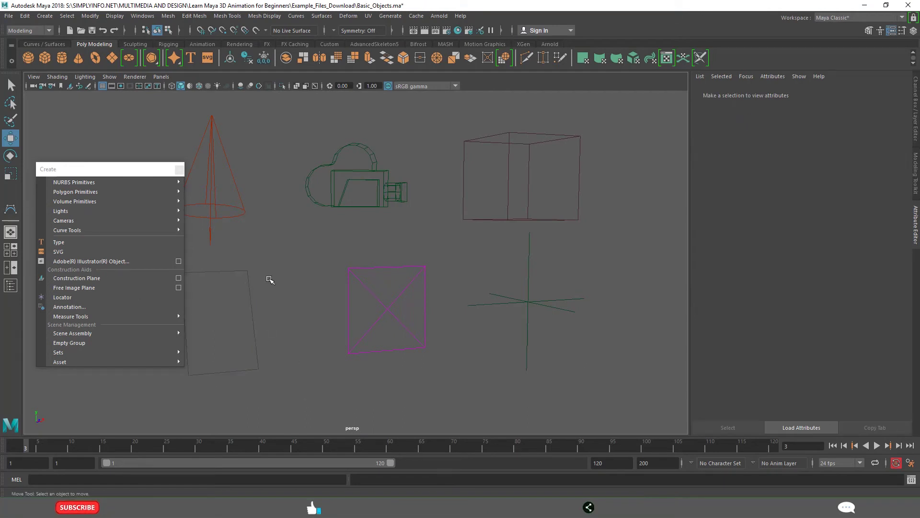
pyautogui.moveTo(230, 396); pyautogui.dragTo(231, 396)
pyautogui.keyDown('alt'); pyautogui.moveTo(275, 359); pyautogui.dragTo(398, 329); pyautogui.keyUp('alt')
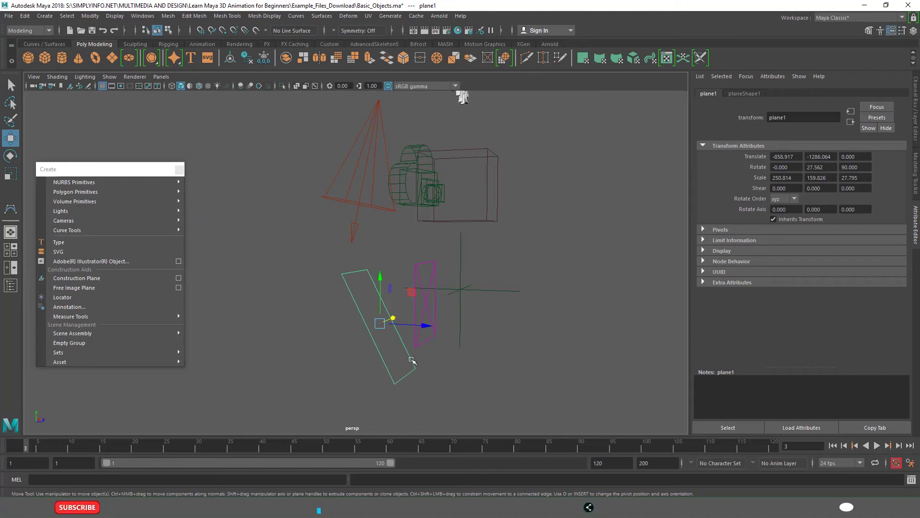
pyautogui.keyDown('alt'); pyautogui.moveTo(411, 360); pyautogui.dragTo(354, 310); pyautogui.keyUp('alt')
pyautogui.click(538, 280)
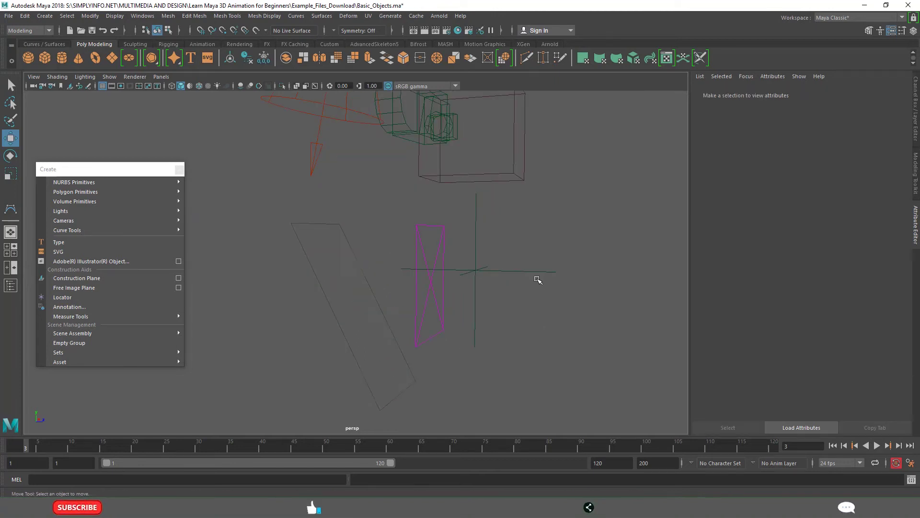
# Select the magenta crossed image plane to point out this object type
pyautogui.moveTo(487, 314); pyautogui.dragTo(488, 315)
pyautogui.keyDown('alt'); pyautogui.moveTo(509, 359); pyautogui.dragTo(472, 358); pyautogui.keyUp('alt')
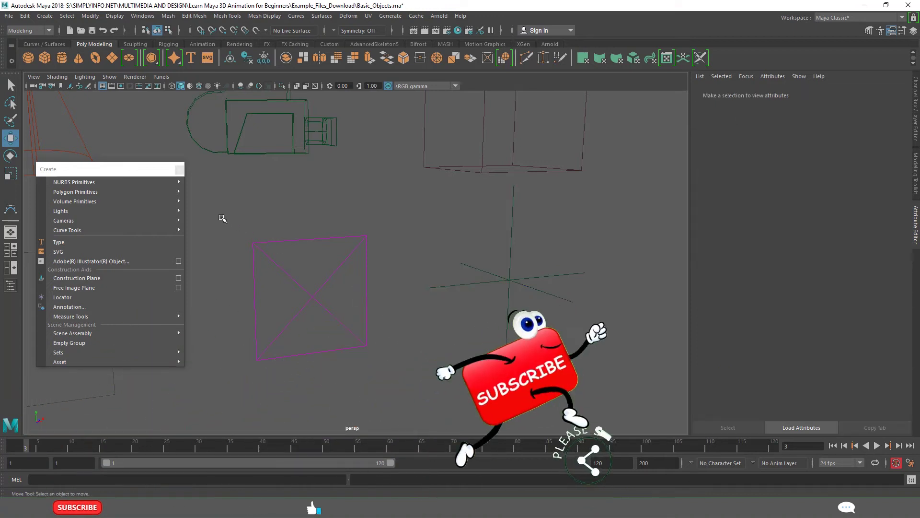
pyautogui.moveTo(220, 215); pyautogui.dragTo(398, 391)
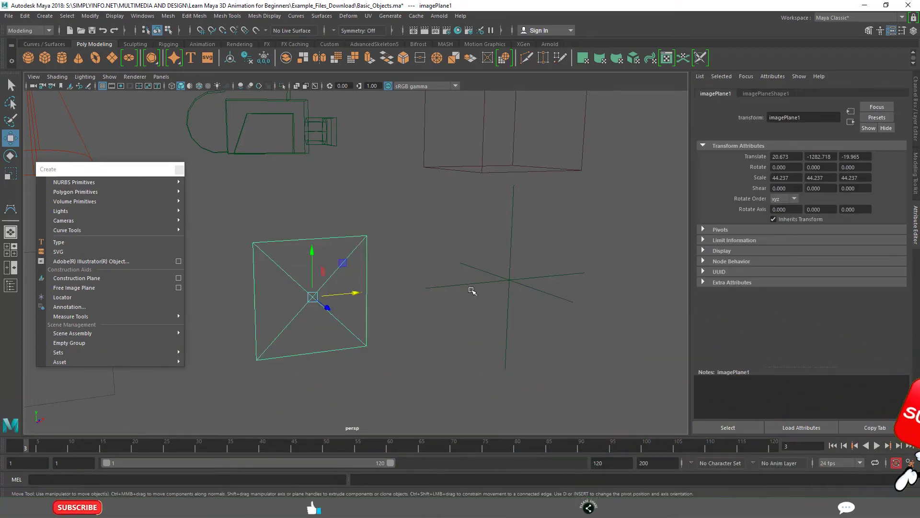
# Select the locator and compare its transform attributes with its locatorShape1 attributes
pyautogui.moveTo(459, 246); pyautogui.dragTo(585, 354)
pyautogui.click(750, 93)
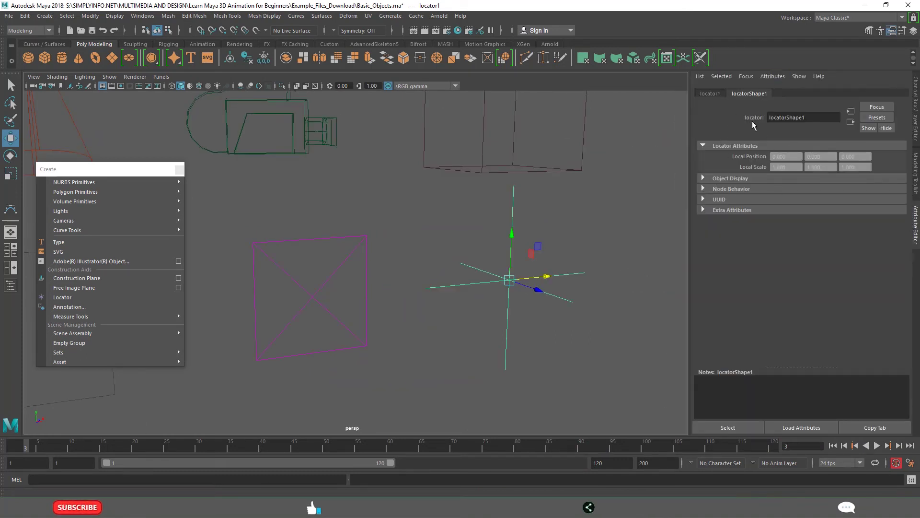
pyautogui.click(712, 93)
pyautogui.click(749, 94)
# Select the spiral curve and the 3D Type text in turn and inspect their shape and transform attributes
pyautogui.scroll(-5, 412, 263)
pyautogui.keyDown('alt'); pyautogui.moveTo(412, 264); pyautogui.dragTo(464, 314, button='middle'); pyautogui.keyUp('alt')
pyautogui.click(418, 161)
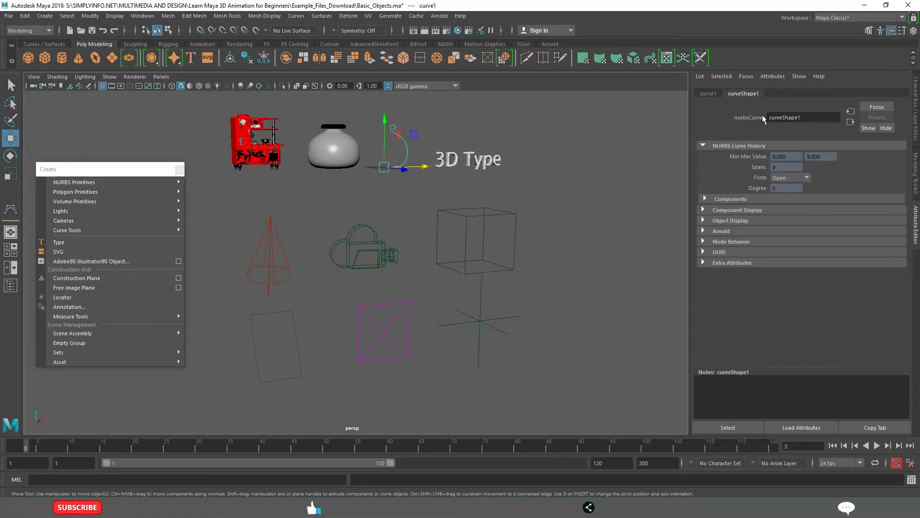
pyautogui.click(491, 160)
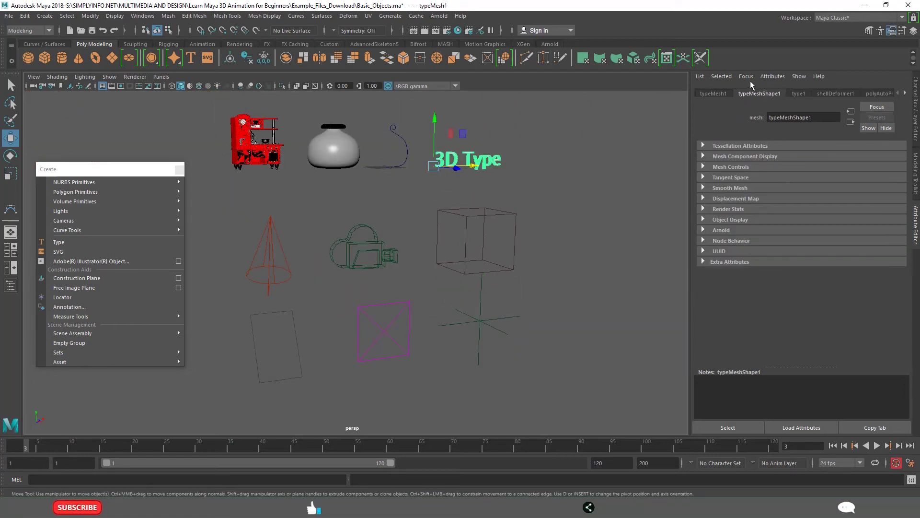
pyautogui.click(714, 94)
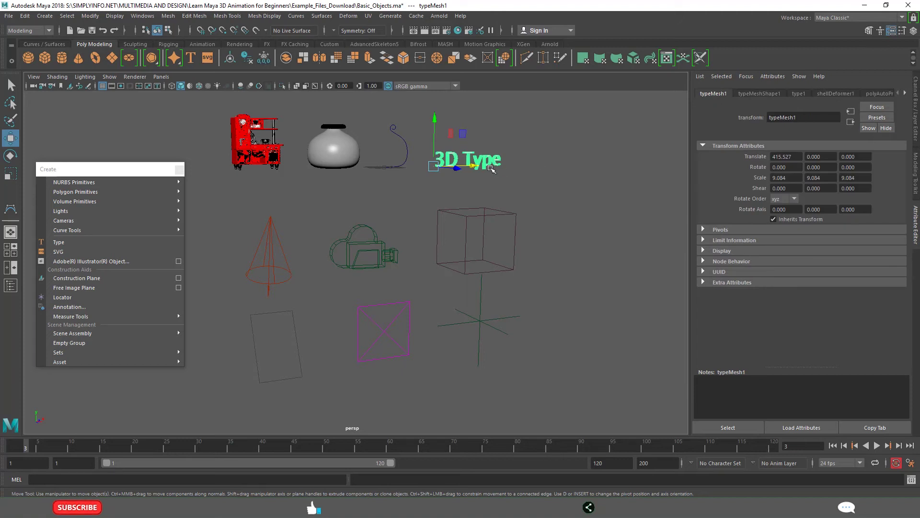
# Inspect the attributes of the locator, the construction plane and the image plane in turn, and clear the selection
pyautogui.click(489, 325)
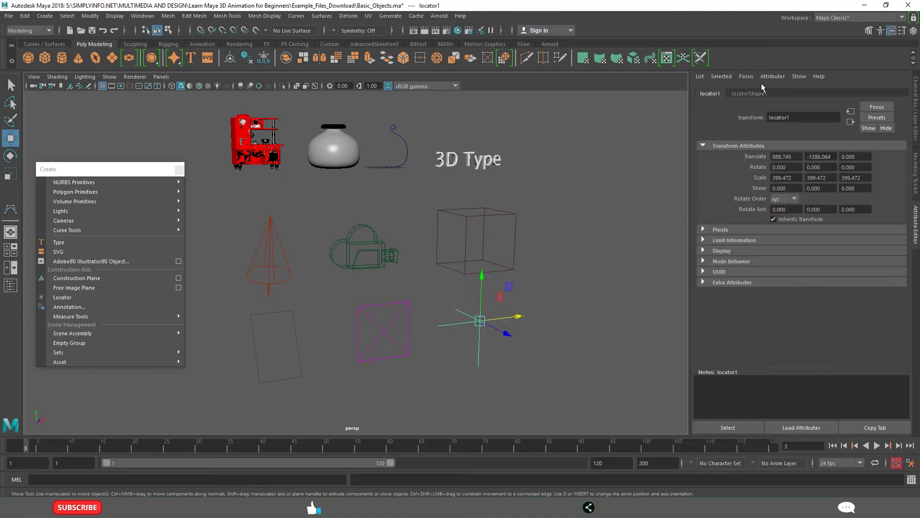
pyautogui.moveTo(235, 308); pyautogui.dragTo(306, 397)
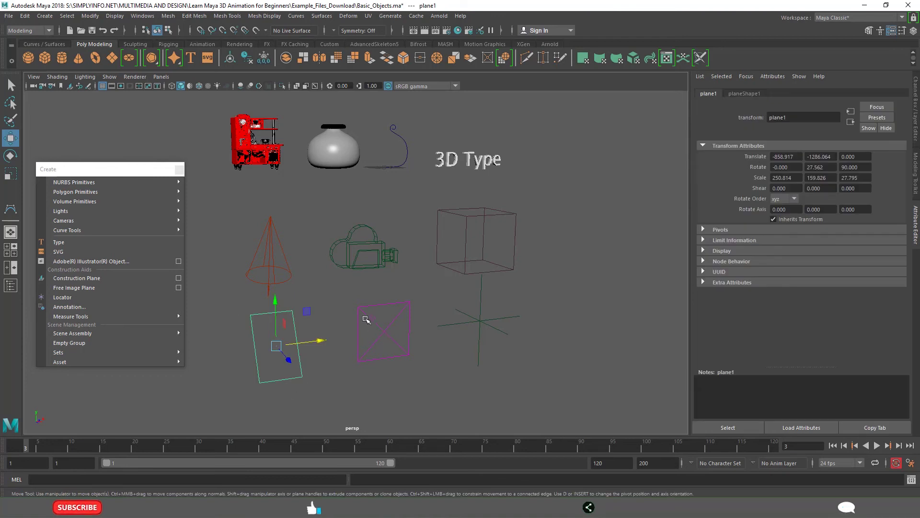
pyautogui.moveTo(426, 377); pyautogui.dragTo(396, 343)
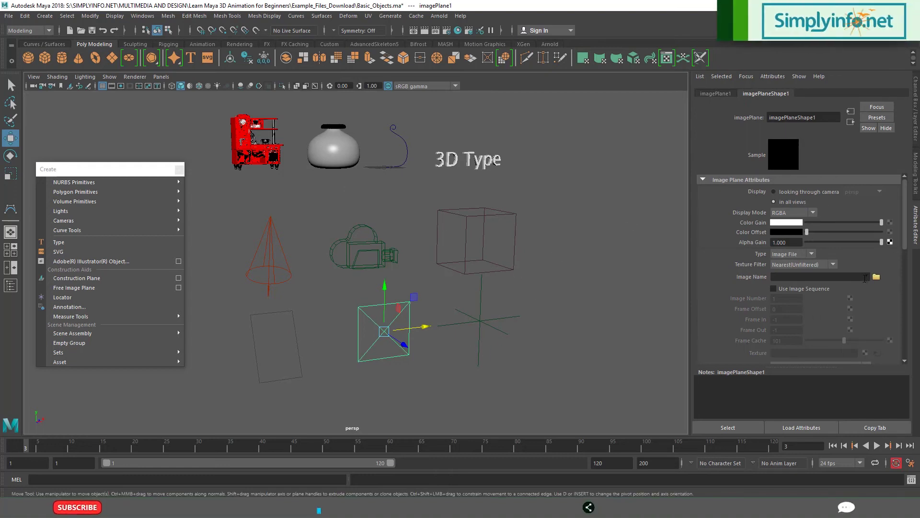
pyautogui.click(564, 307)
# View the objects from another angle and review the Lights and Volume Primitives creation options again
pyautogui.keyDown('alt'); pyautogui.moveTo(534, 303); pyautogui.dragTo(526, 350); pyautogui.keyUp('alt')
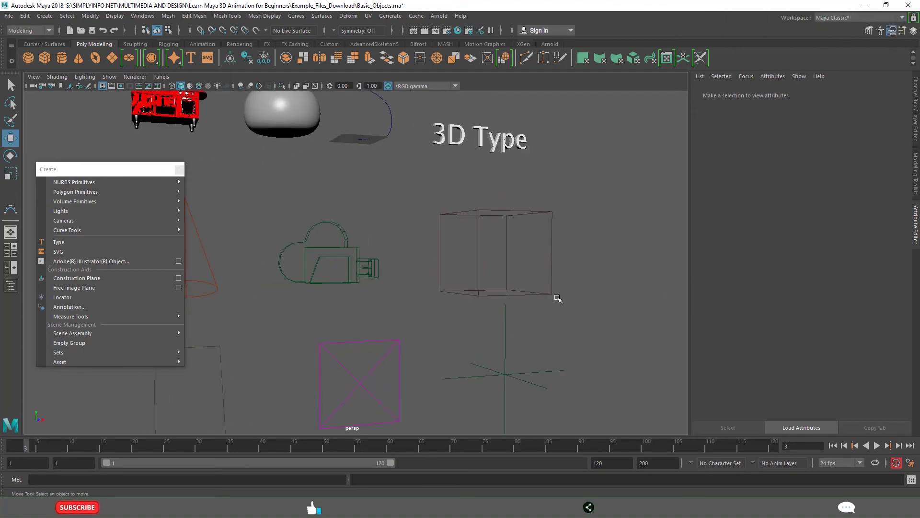
pyautogui.keyDown('alt'); pyautogui.moveTo(558, 298); pyautogui.dragTo(565, 331); pyautogui.keyUp('alt')
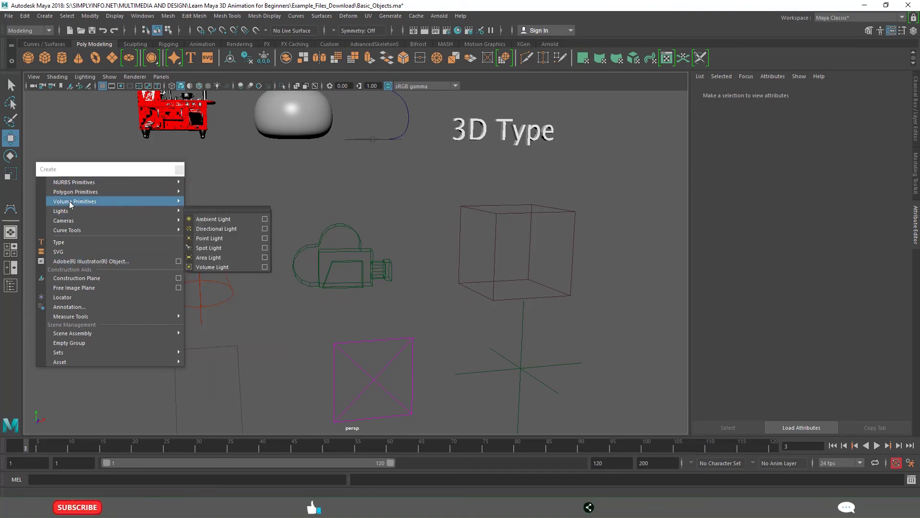
pyautogui.moveTo(101, 203)
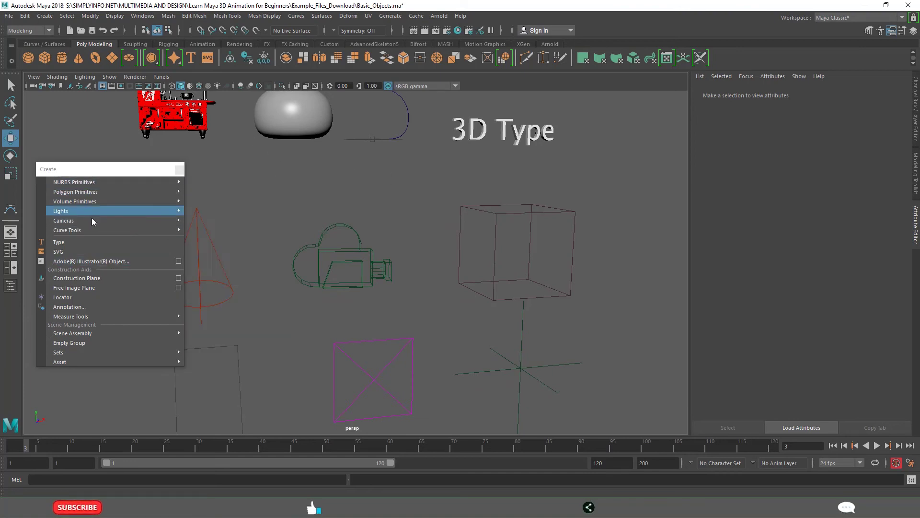